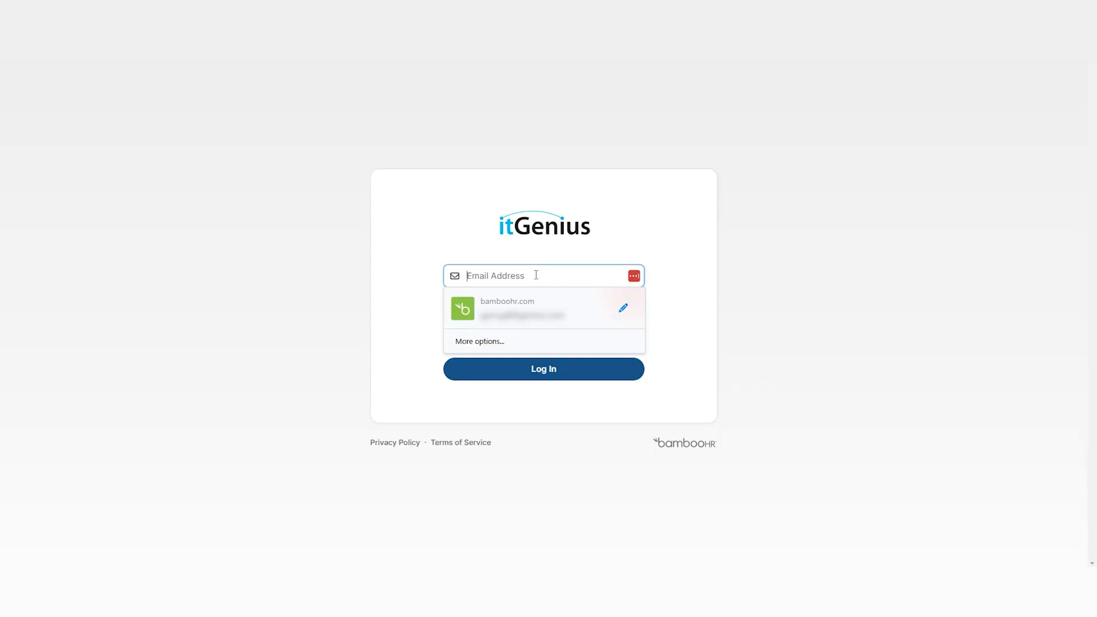
# - Autofill the email and password with the saved bamboohr.com account
pyautogui.click(540, 313)
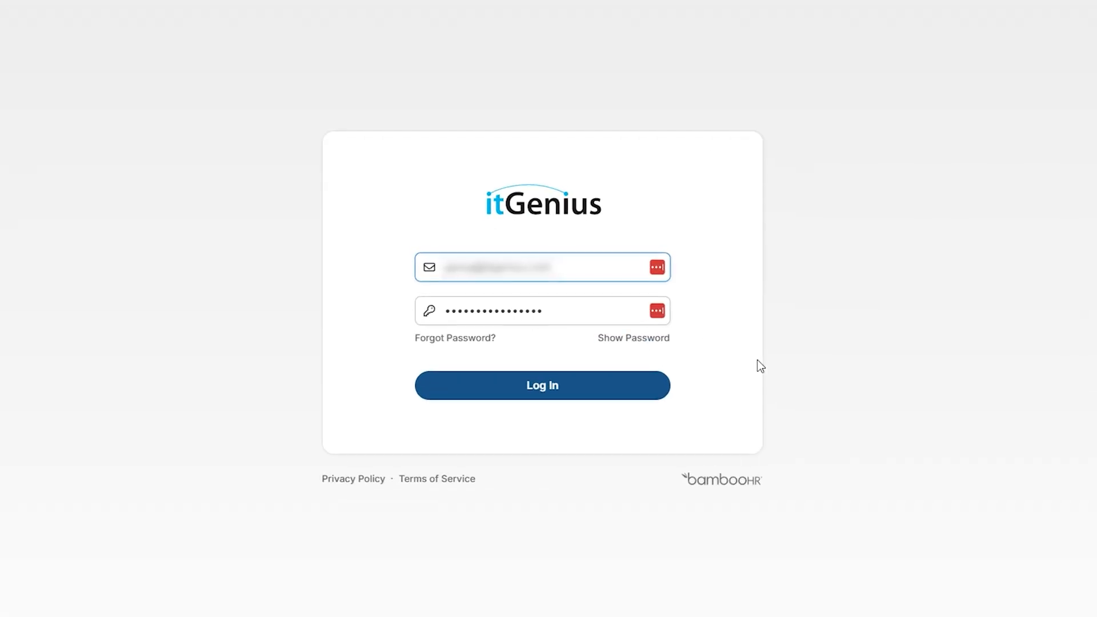